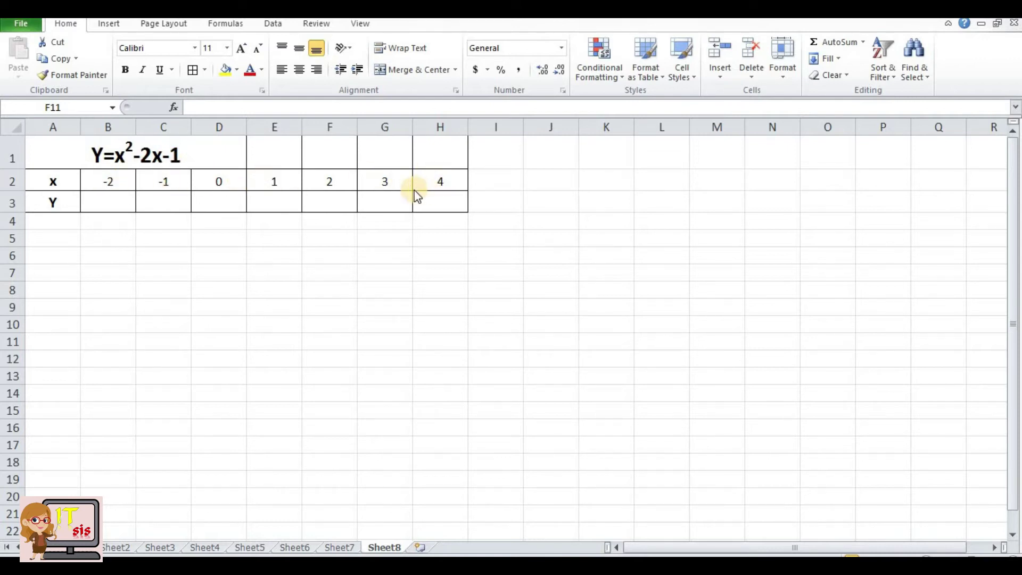
Enter the plain-number formula =(-2*-2)-2*-2-1 in B3 to get 7 for x = -2
click(103, 198)
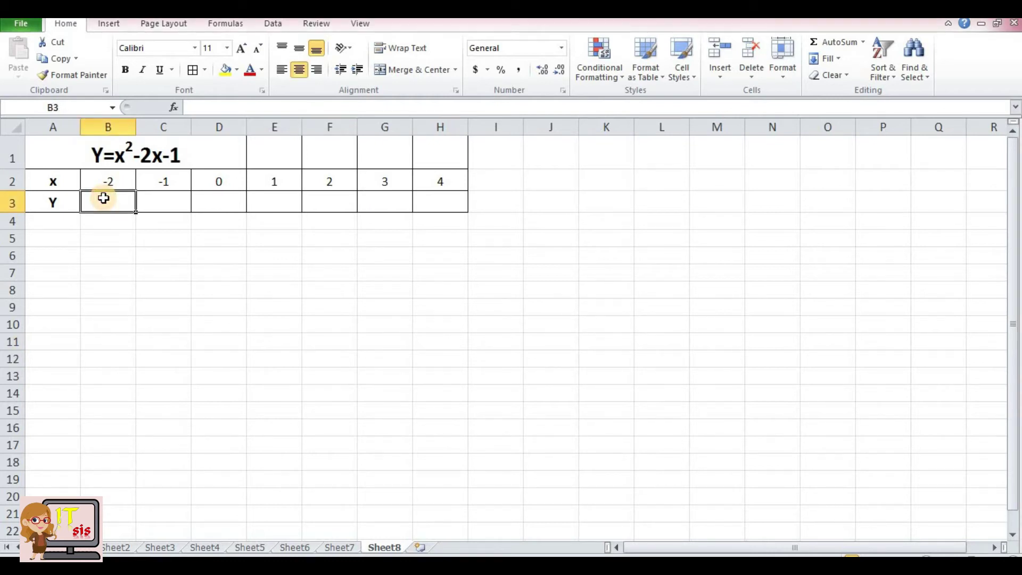
double_click(103, 203)
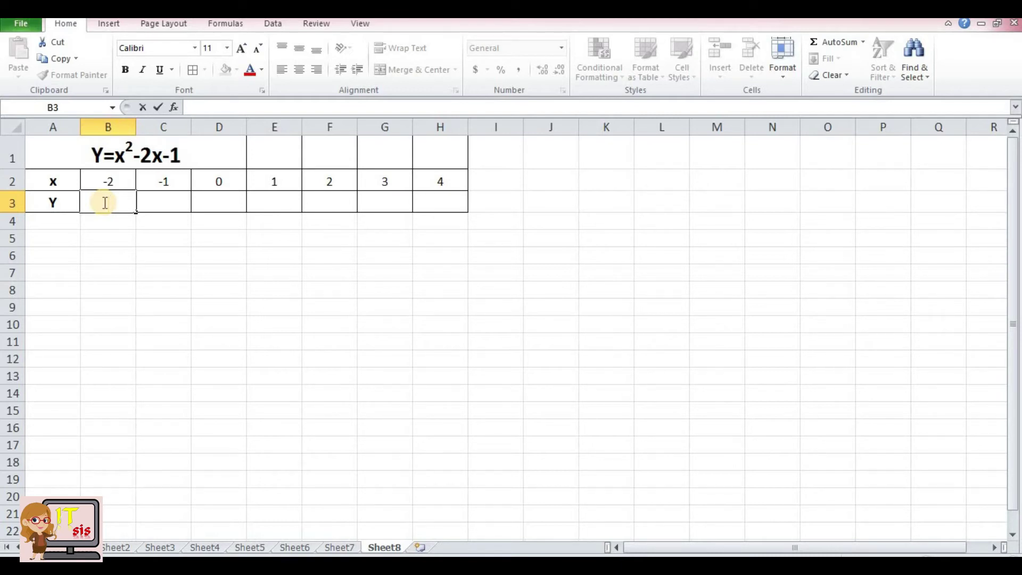
text(=)
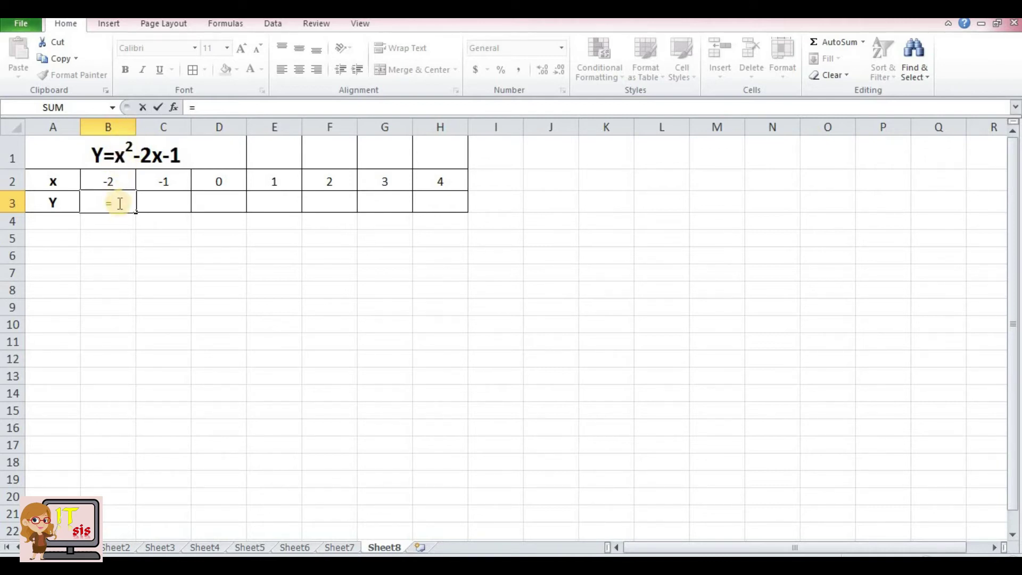
text(()
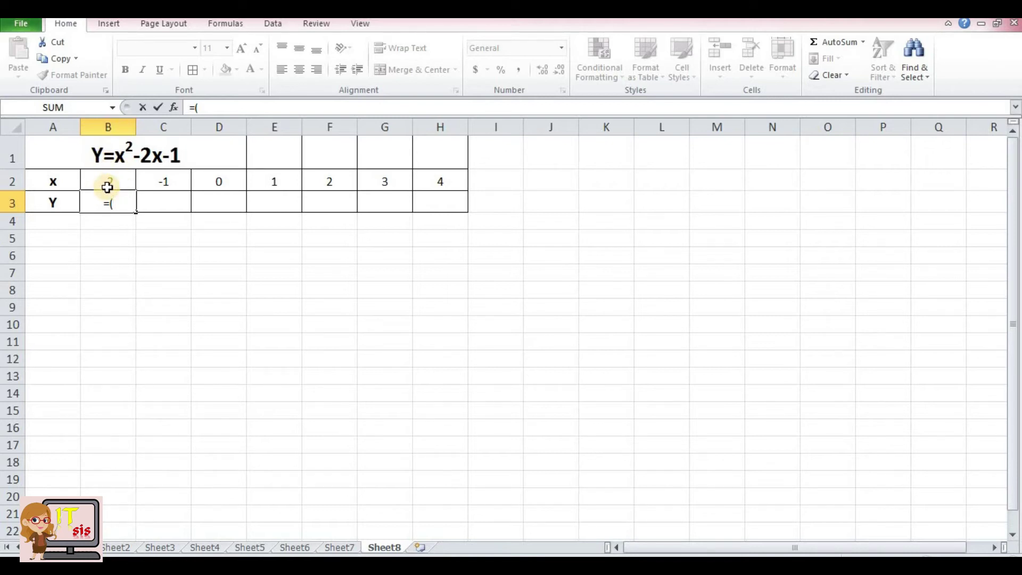
text(-2)
text(*)
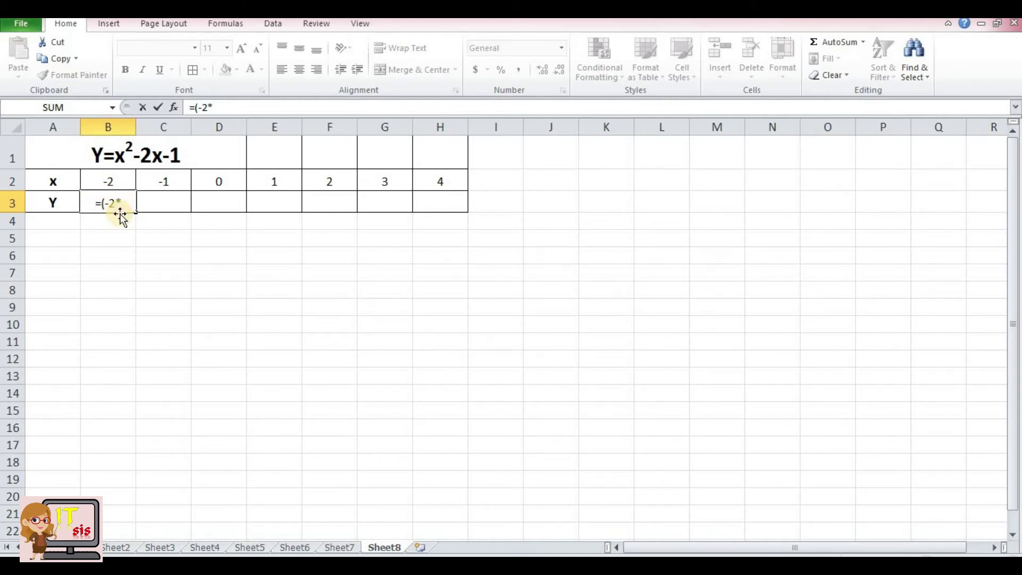
text(-2)
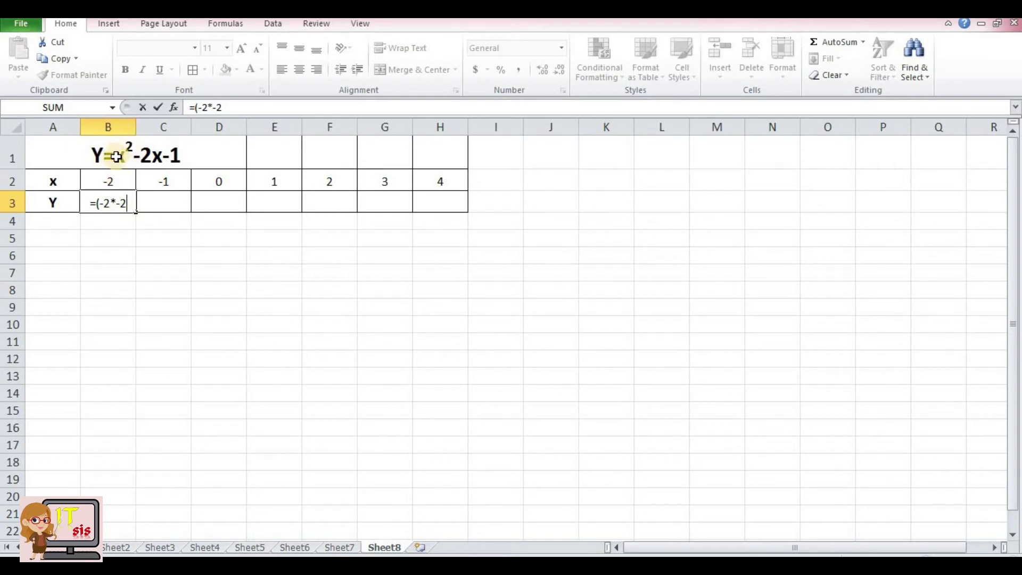
text())
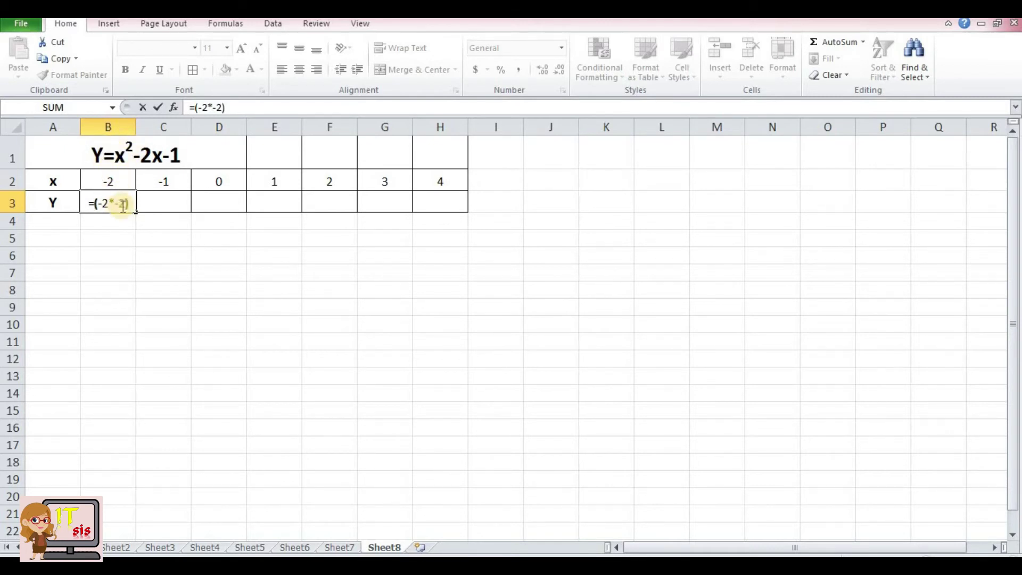
text(-)
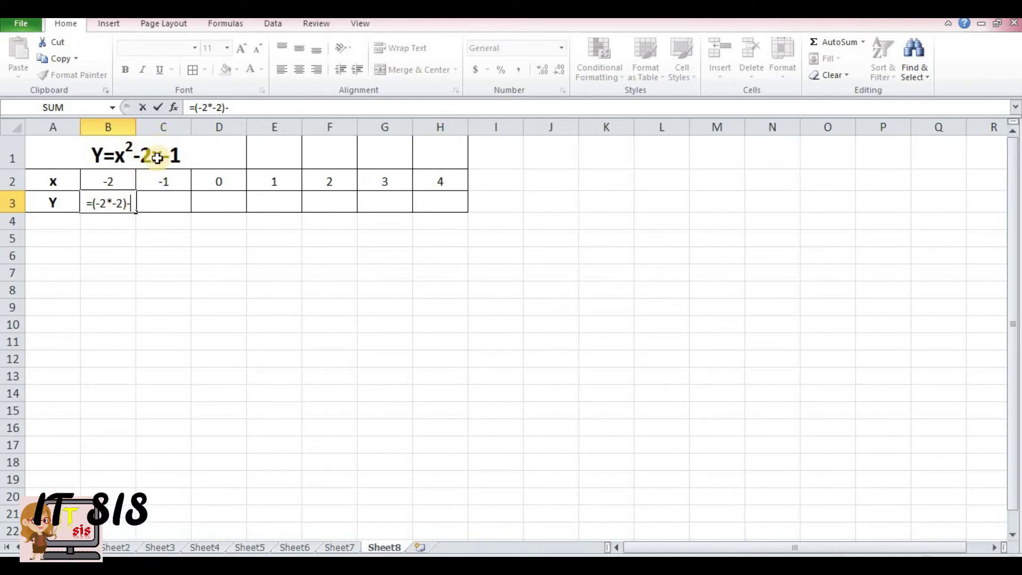
text(2)
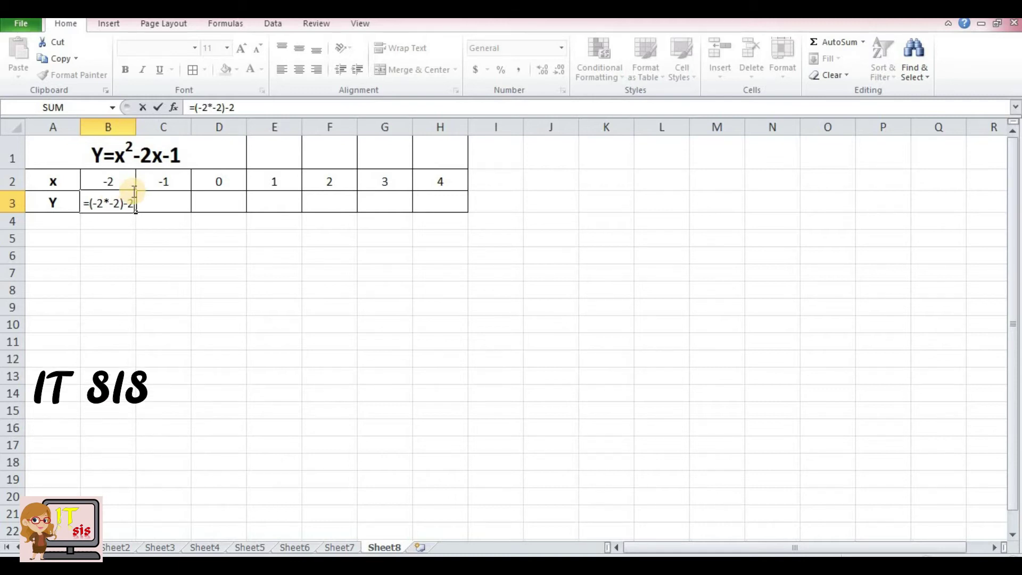
text(*)
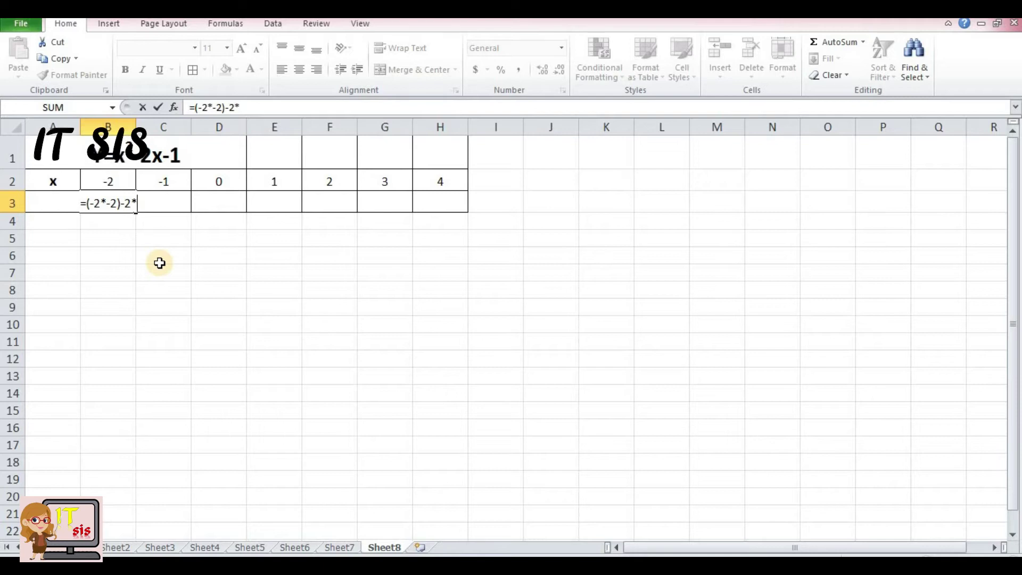
text(-2)
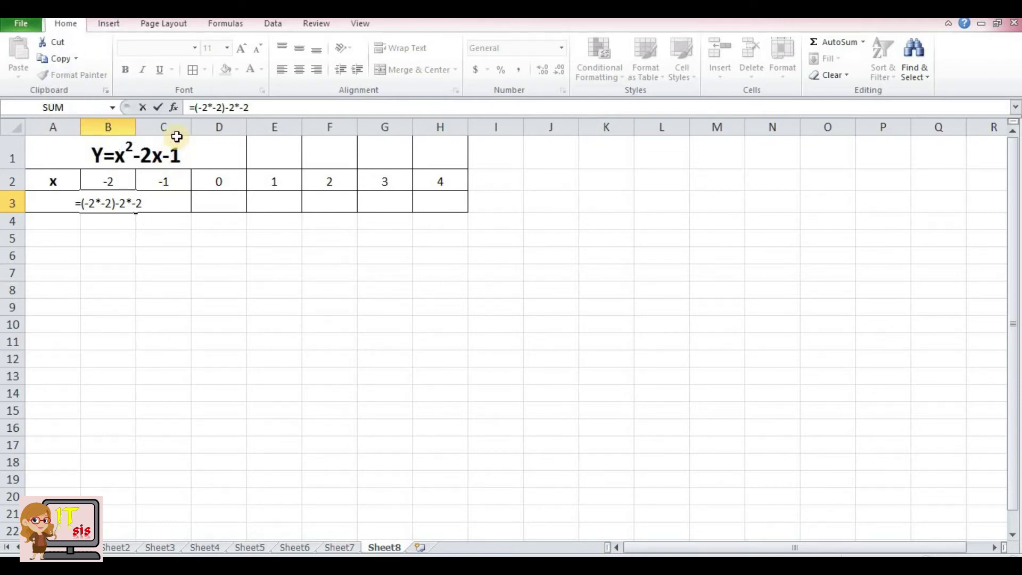
text(-1)
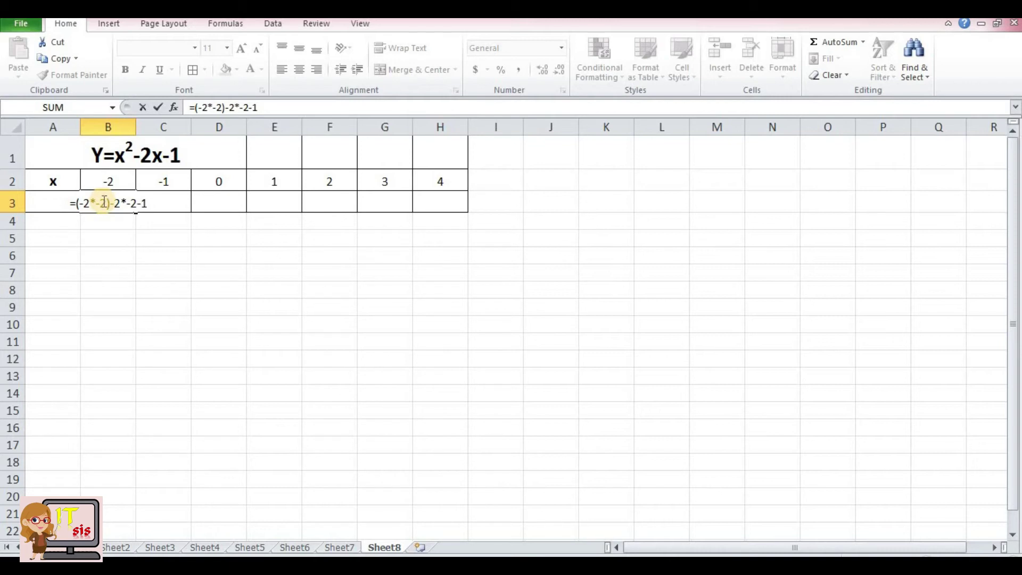
key(Return)
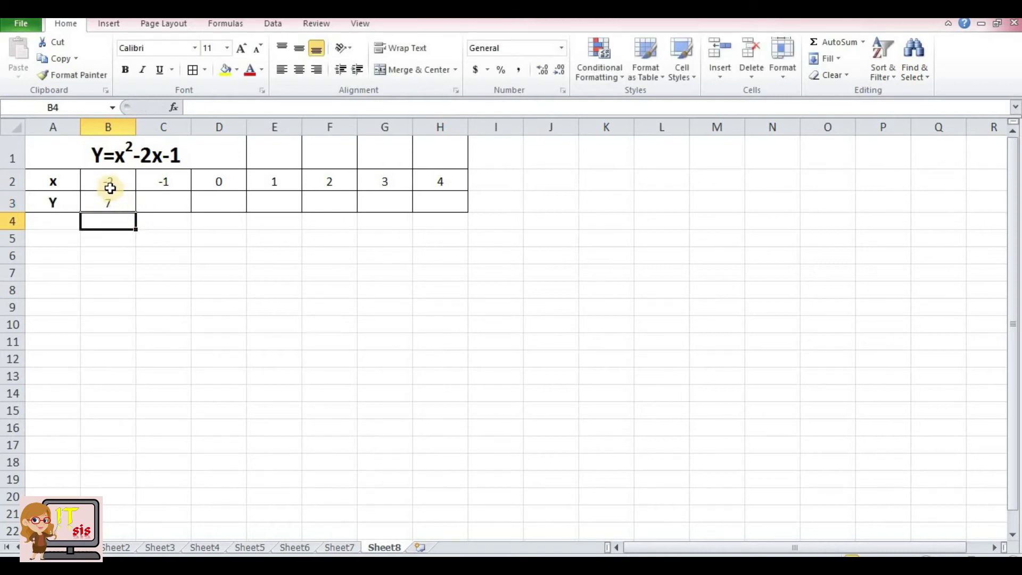
Fill the B3 formula across the Y row through H3, so every Y cell reads 7
click(107, 202)
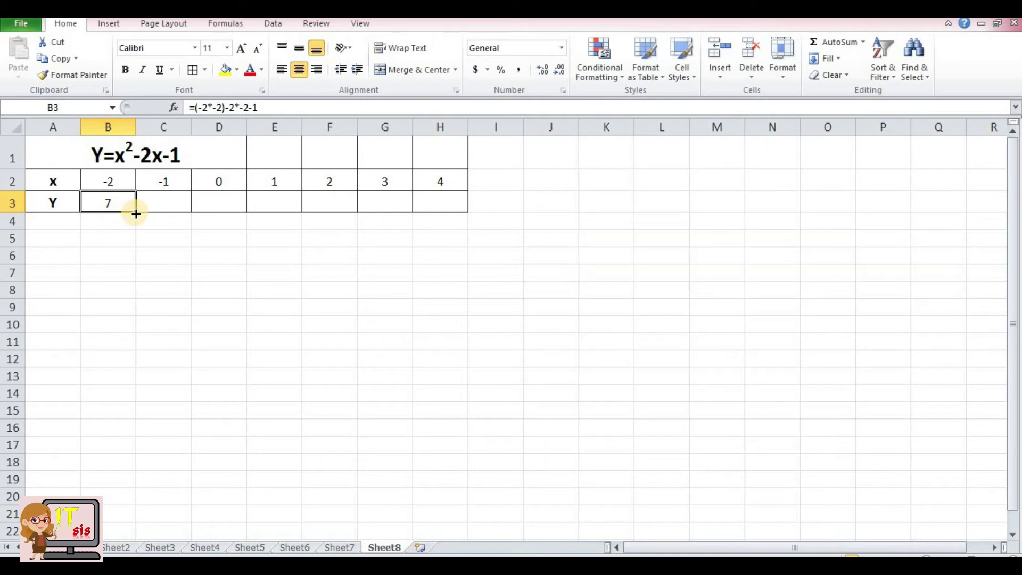
drag(136, 213, 404, 203)
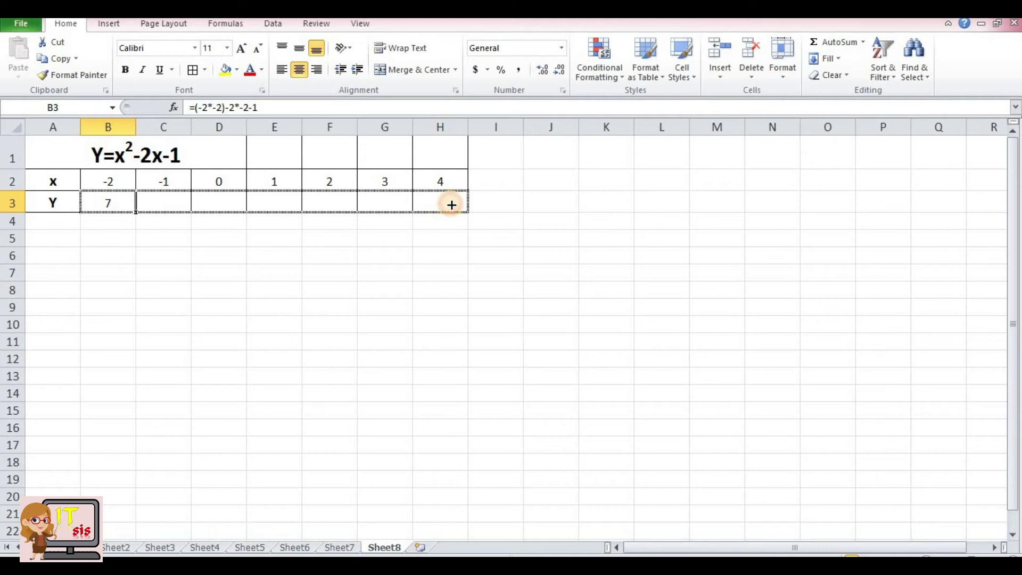
drag(404, 203, 450, 204)
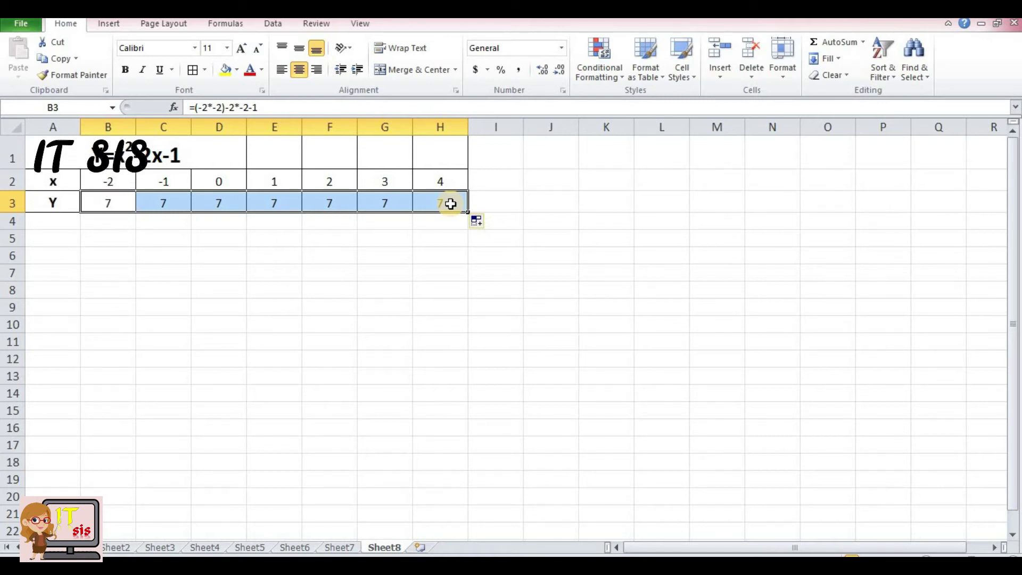
click(112, 203)
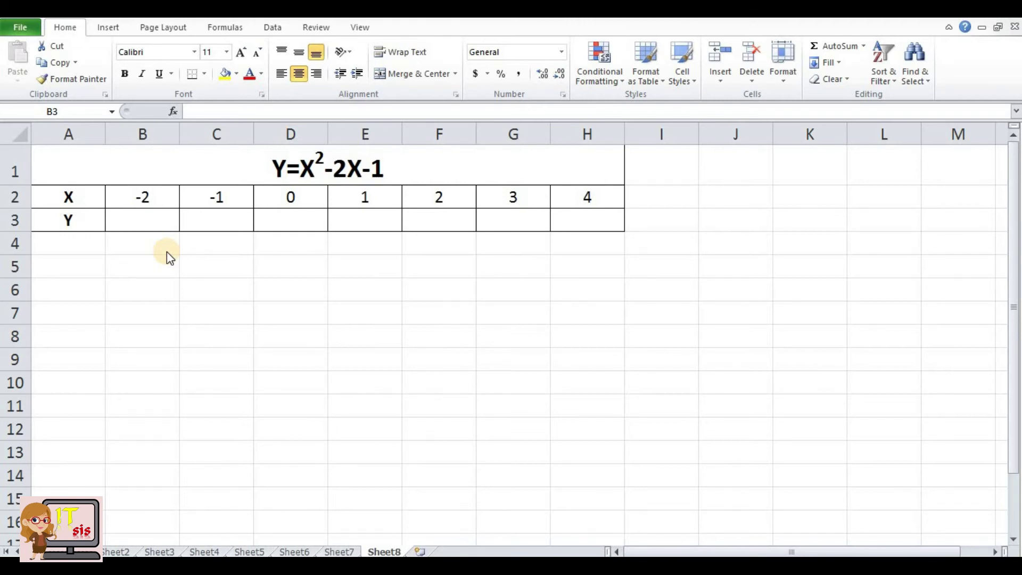
Enter =B2^2-2*B2-1 in B3, referencing the x value in B2, which returns 7
click(155, 221)
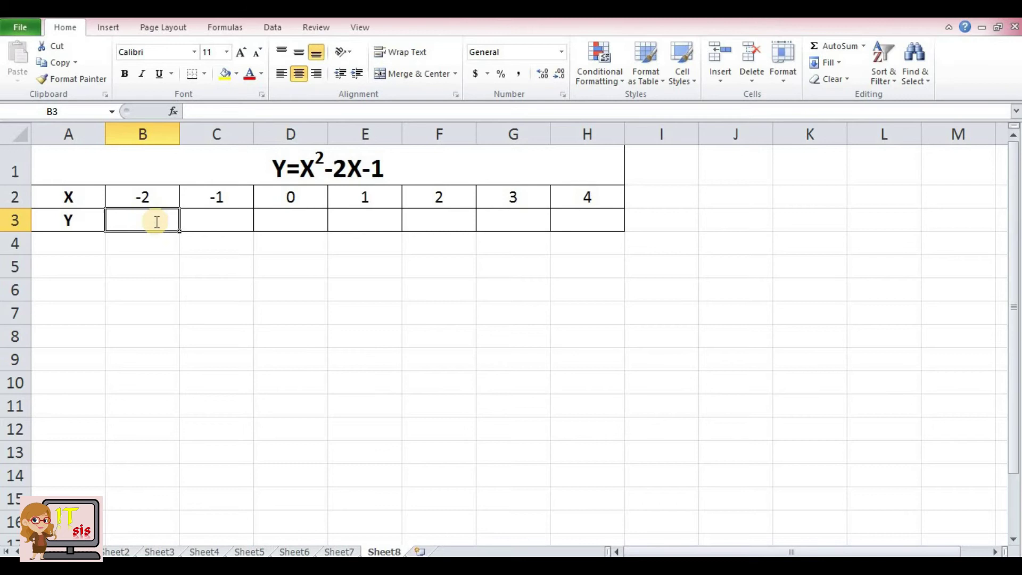
text(=)
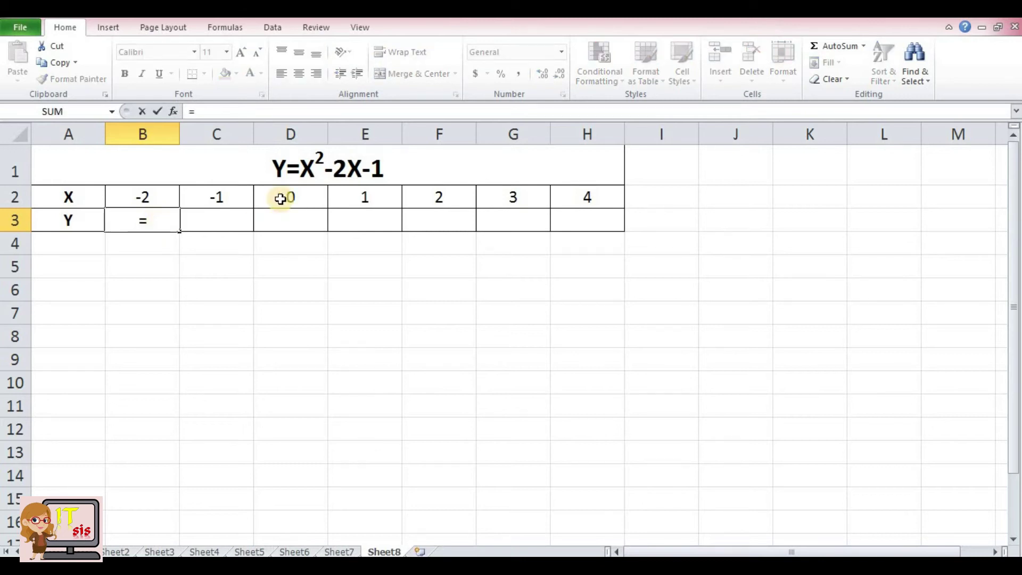
click(296, 171)
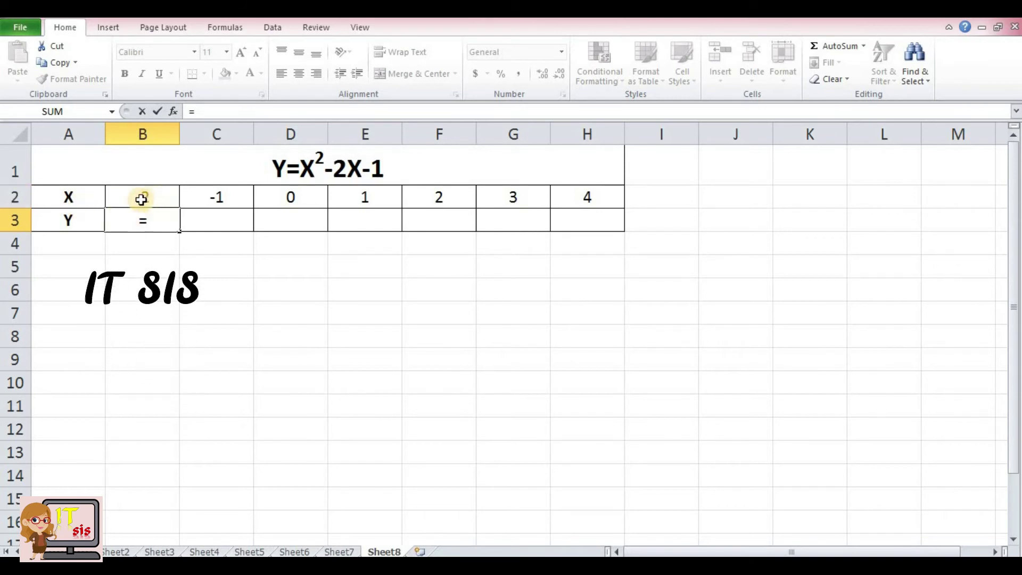
click(141, 196)
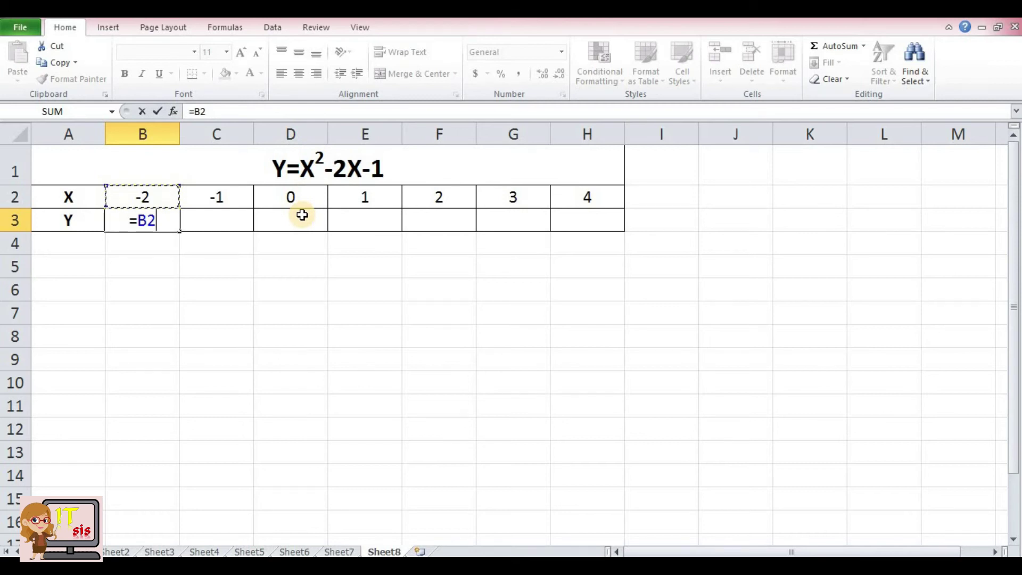
text(^)
text(2)
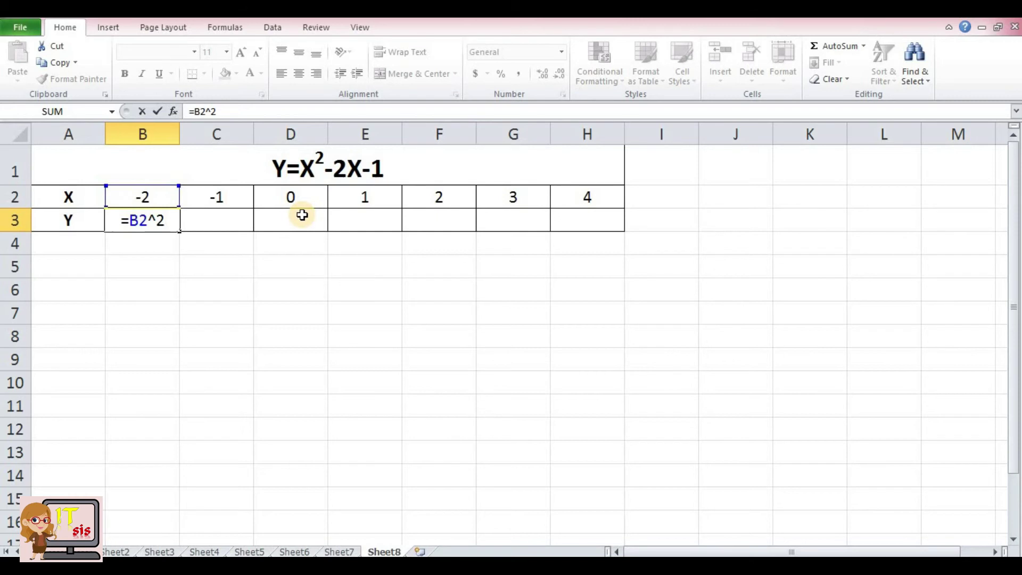
text(-)
text(2)
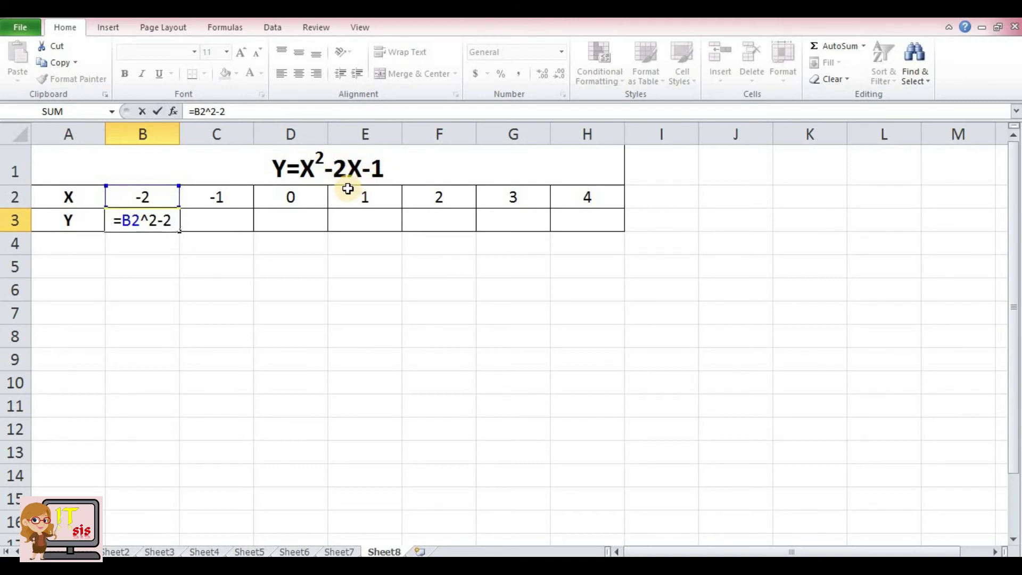
text(*)
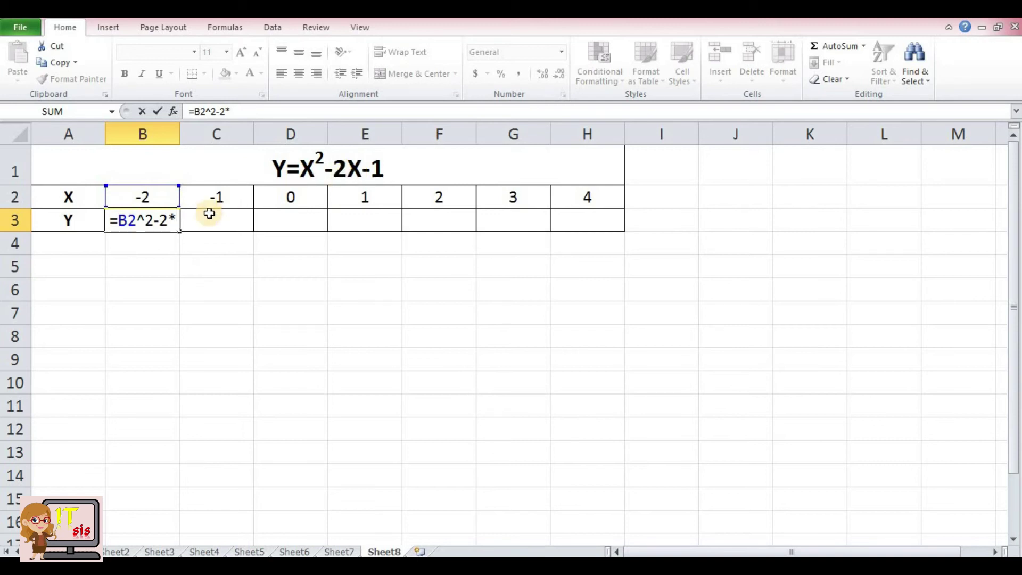
click(153, 200)
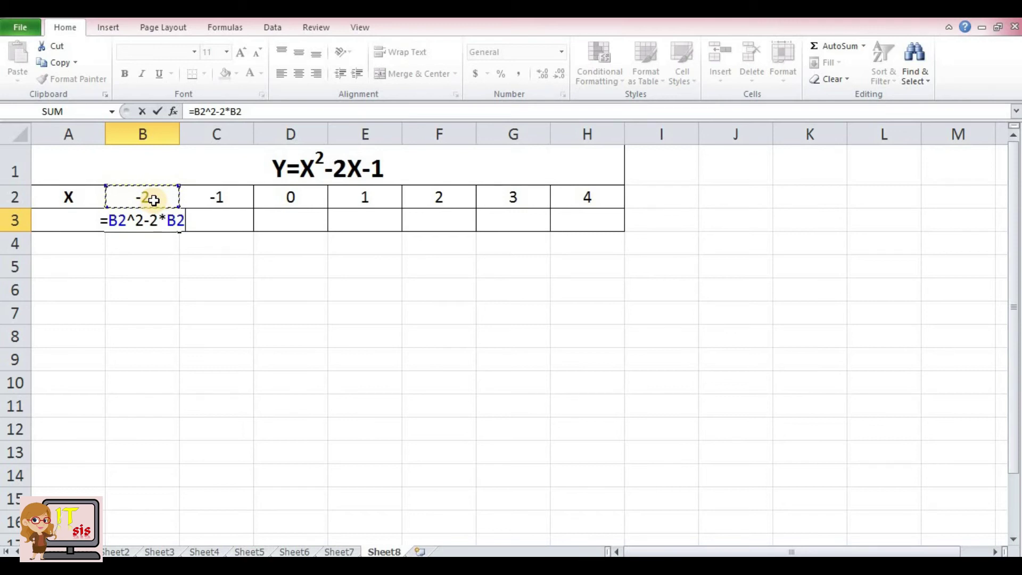
text(-)
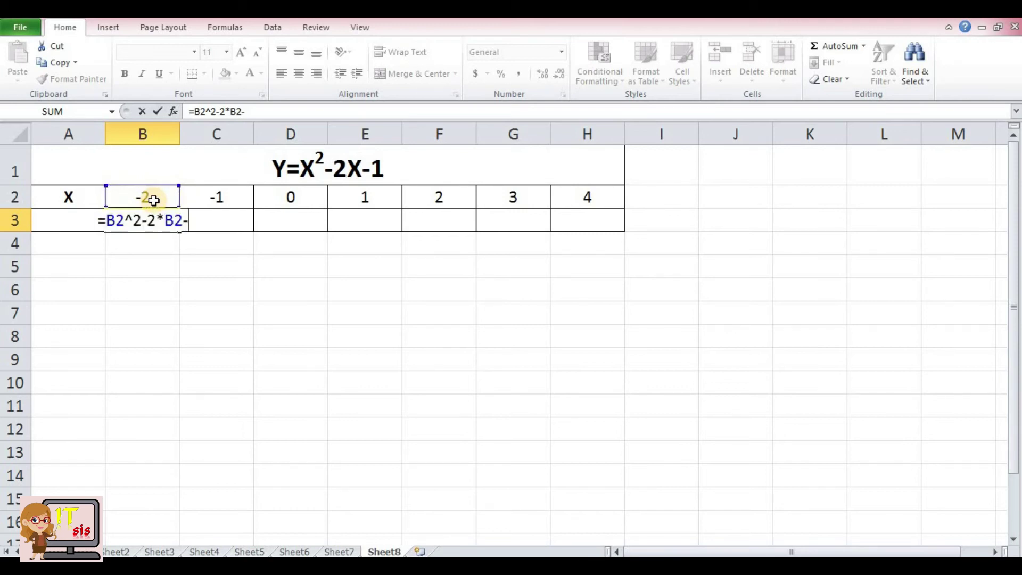
text(1)
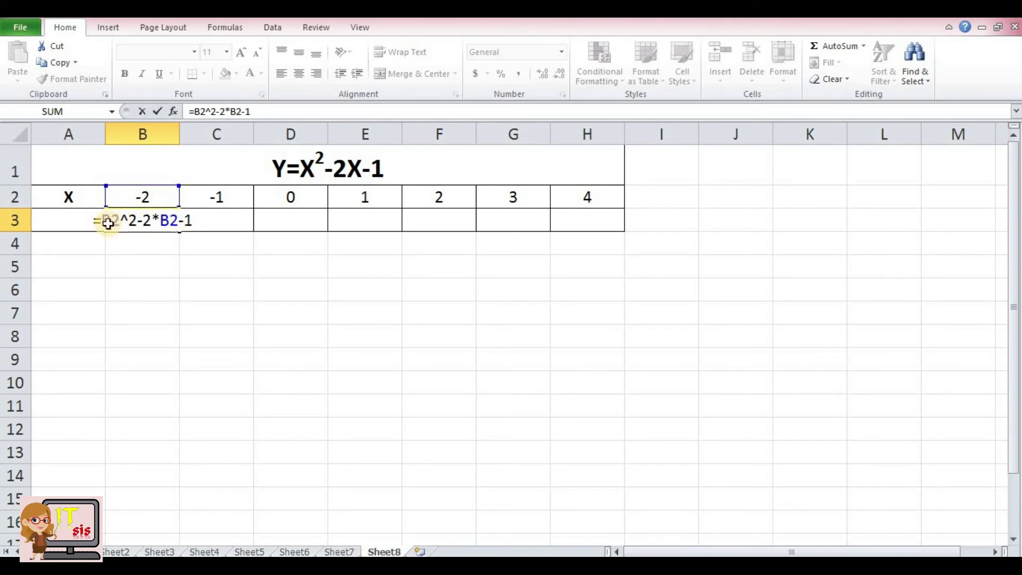
key(Return)
click(124, 219)
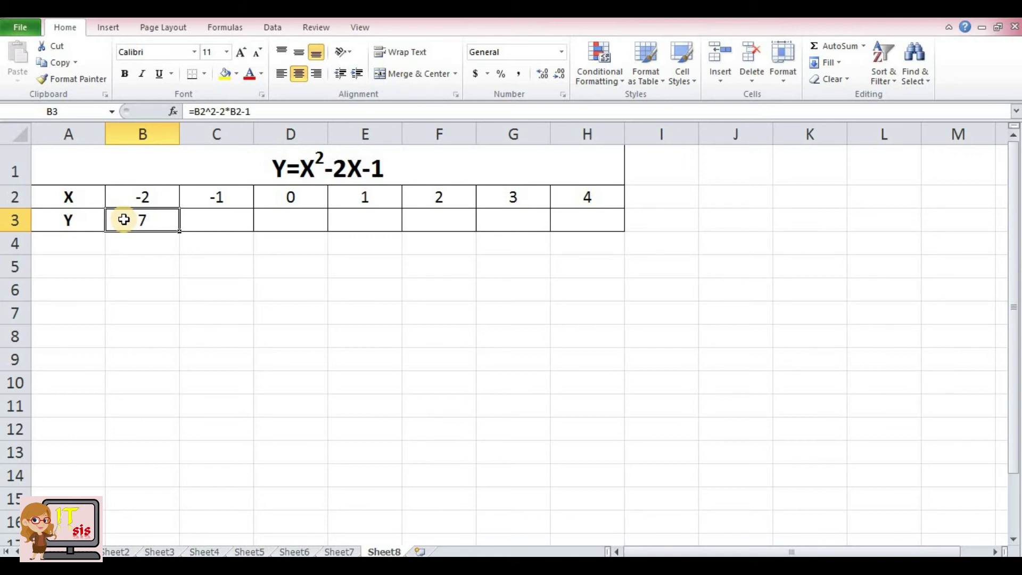
Fill B3's formula to H3 for Y values 7, 2, -1, -2, -1, 2, 7, checking C3 and D3
mouse_move(168, 228)
mouse_down()
mouse_move(409, 206)
mouse_move(608, 213)
mouse_up()
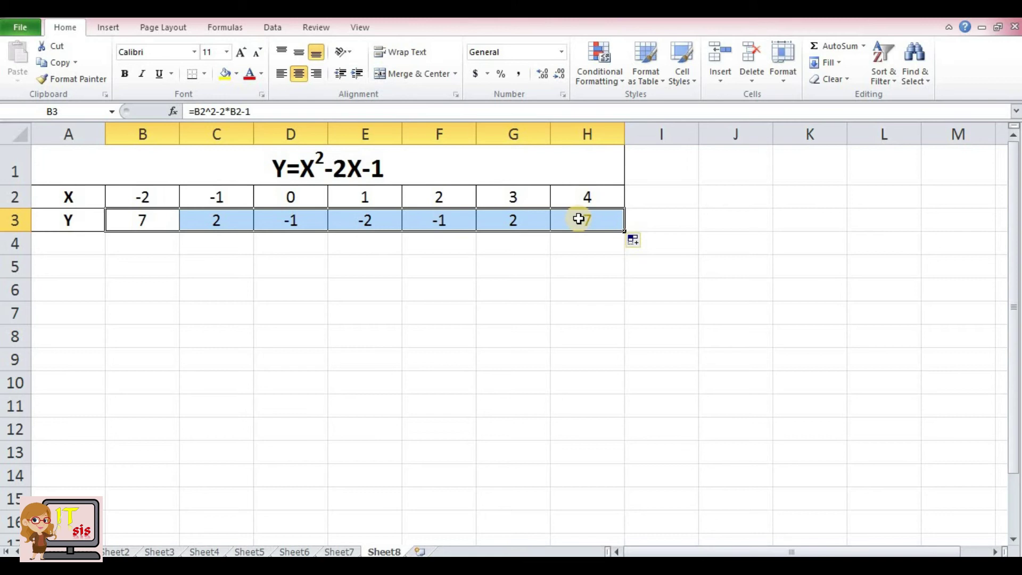
click(162, 219)
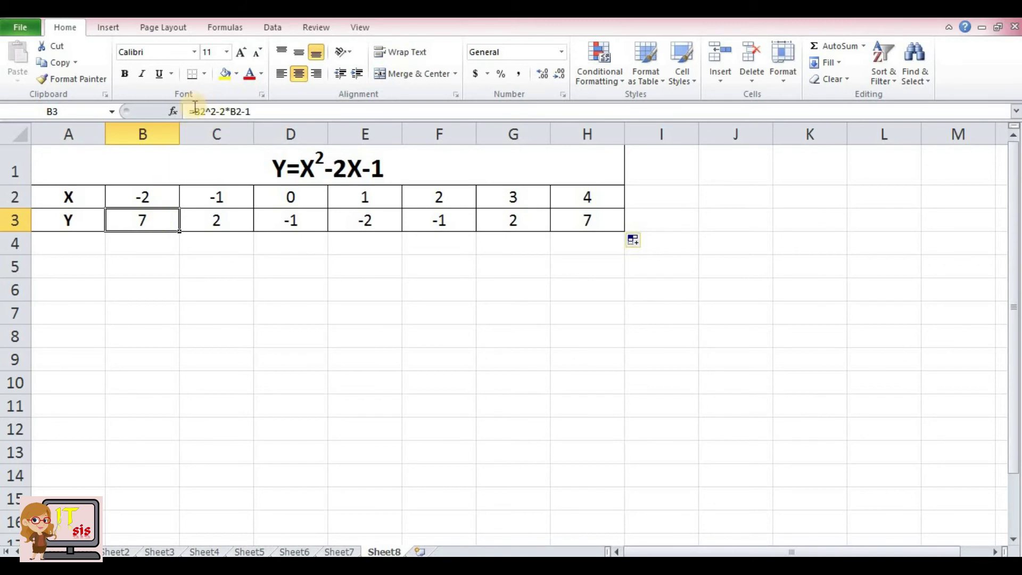
click(206, 213)
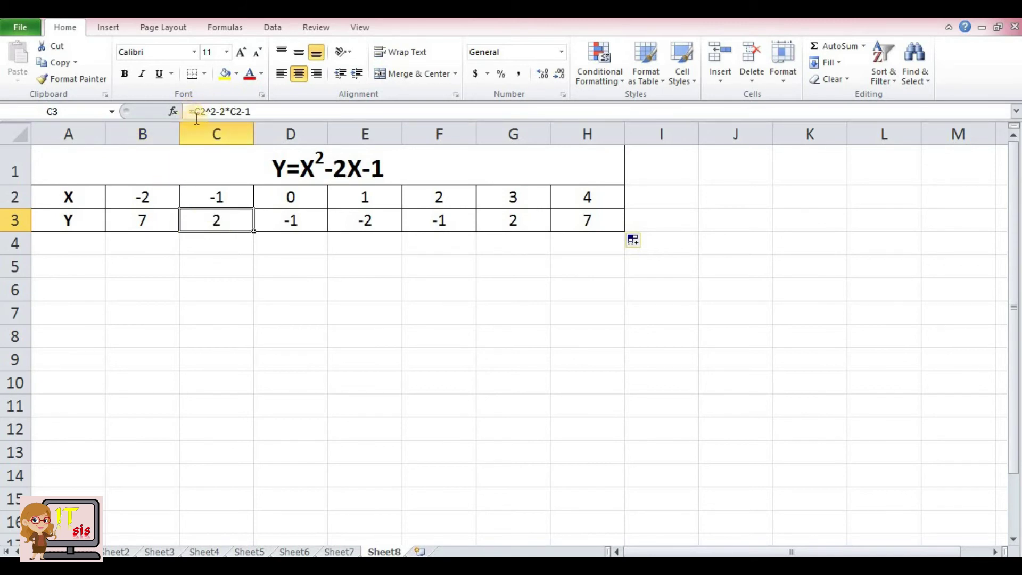
click(278, 222)
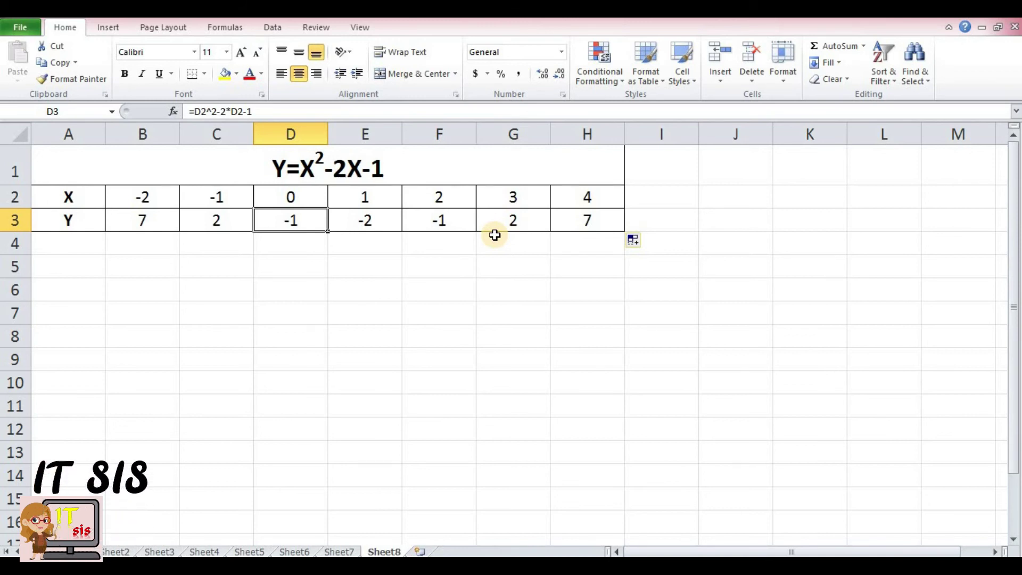
click(137, 223)
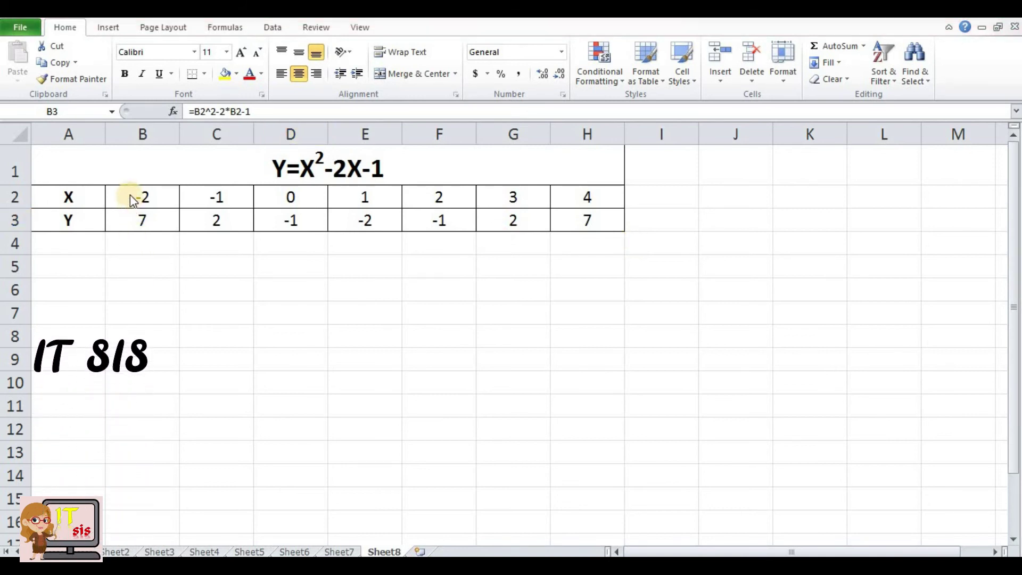
Chart the B2:H3 data as a Scatter with Smooth Lines and Markers
mouse_move(130, 197)
mouse_down()
mouse_move(166, 218)
mouse_move(476, 206)
mouse_up()
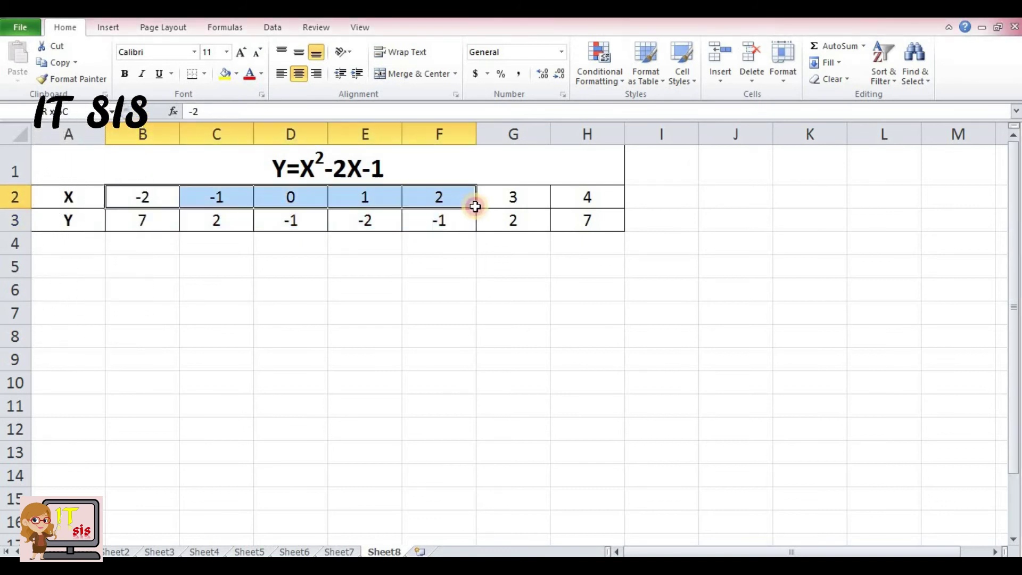
drag(476, 207, 580, 224)
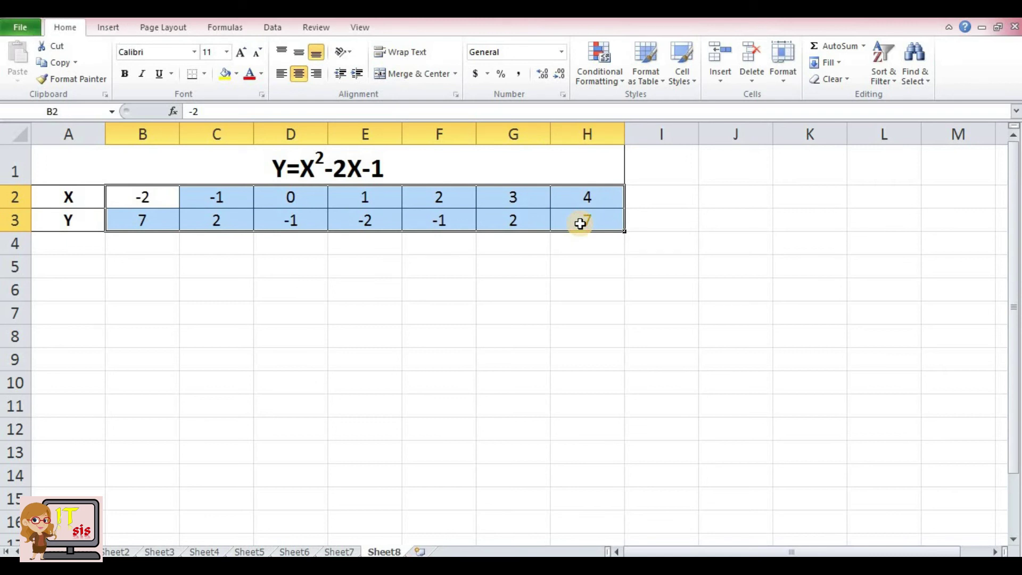
click(106, 30)
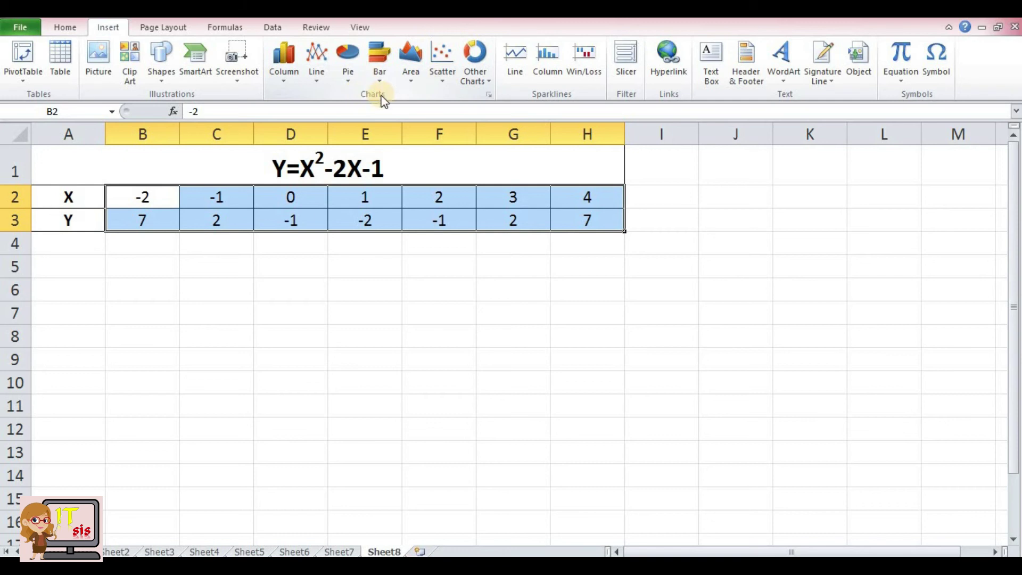
click(441, 82)
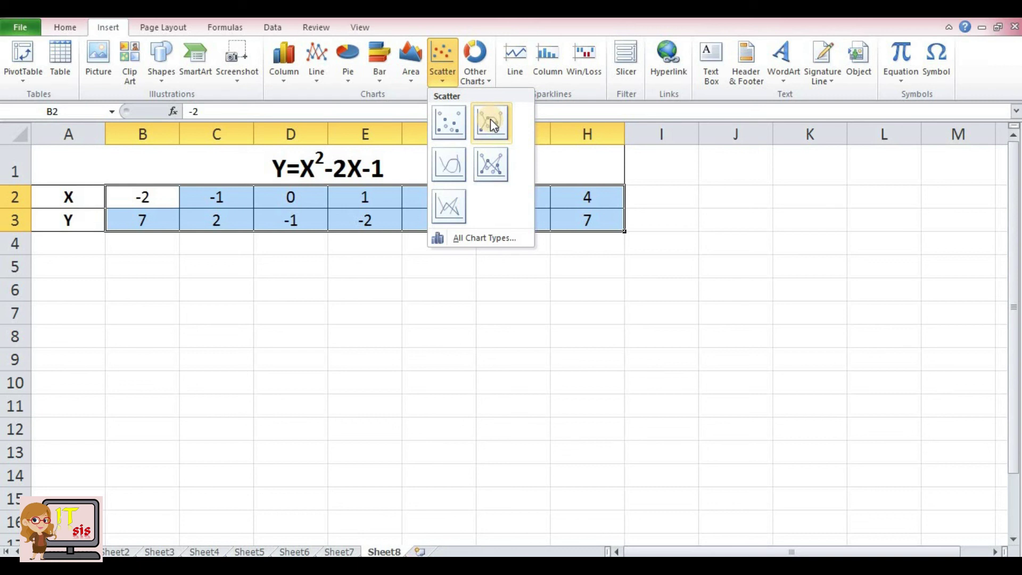
click(492, 122)
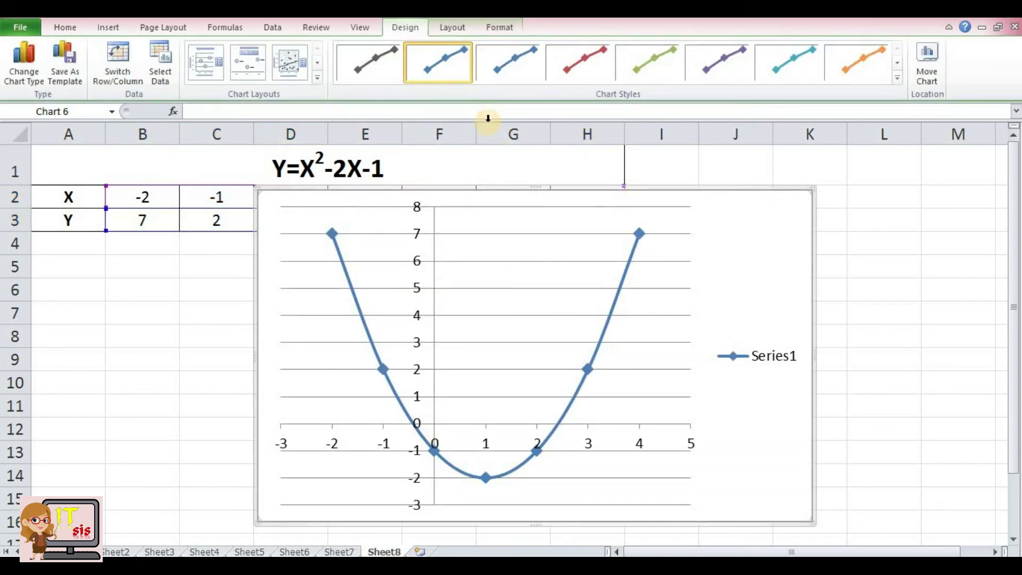
Drag the parabola chart down and right so it sits below the X/Y table
mouse_move(268, 214)
mouse_down()
mouse_move(381, 209)
mouse_move(380, 197)
mouse_move(474, 251)
mouse_move(405, 254)
mouse_up()
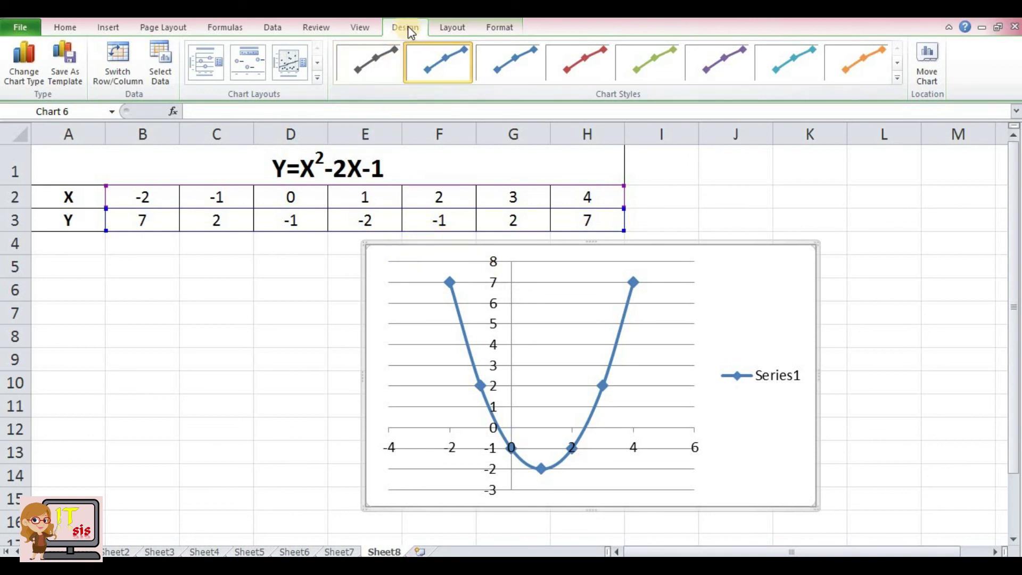
click(454, 29)
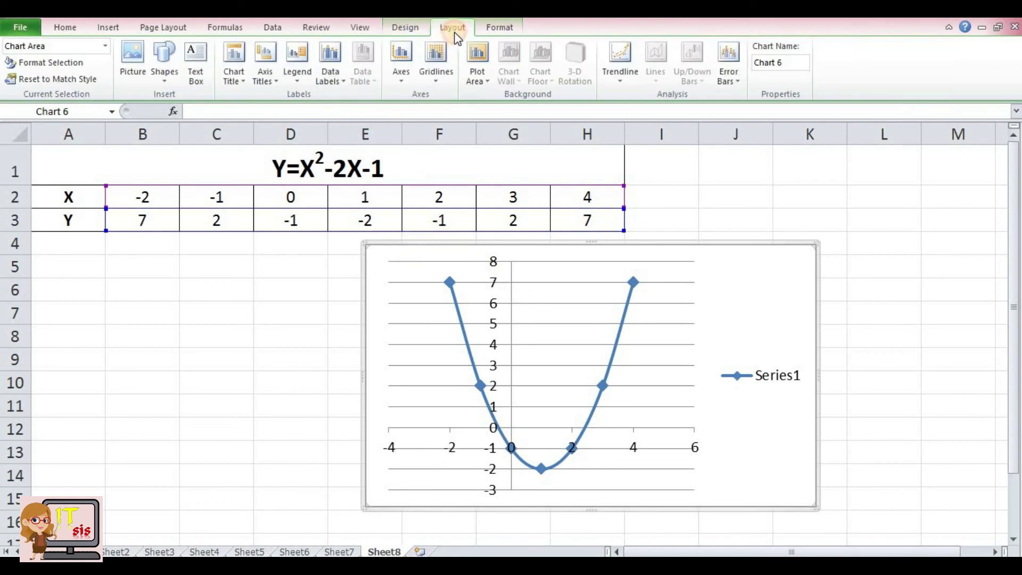
click(496, 31)
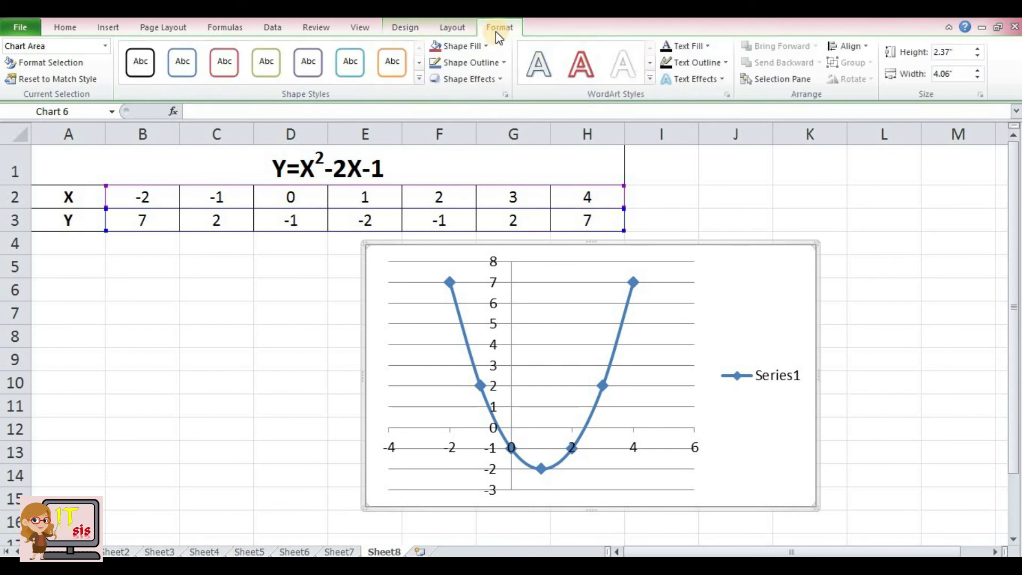
click(402, 27)
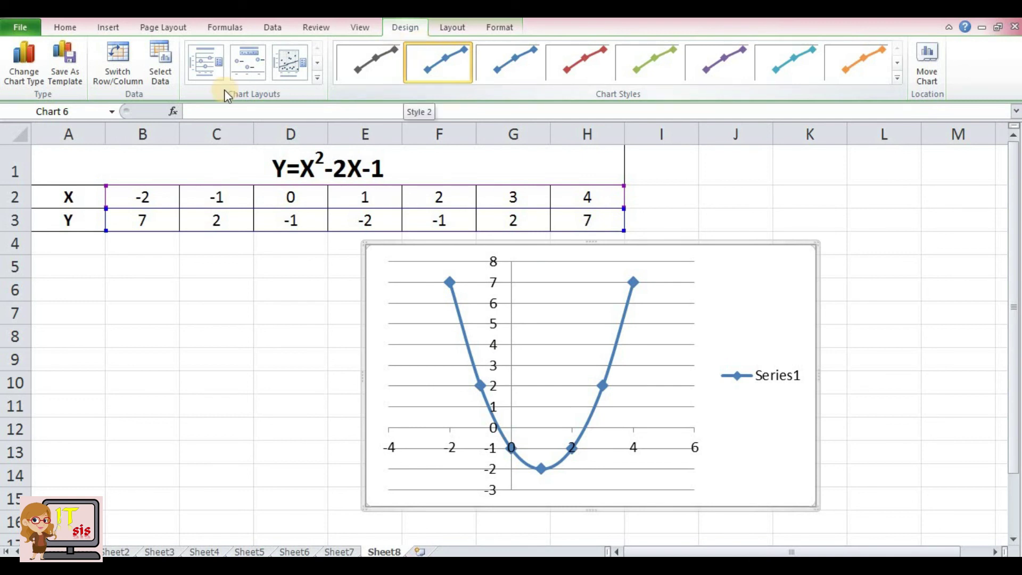
click(316, 77)
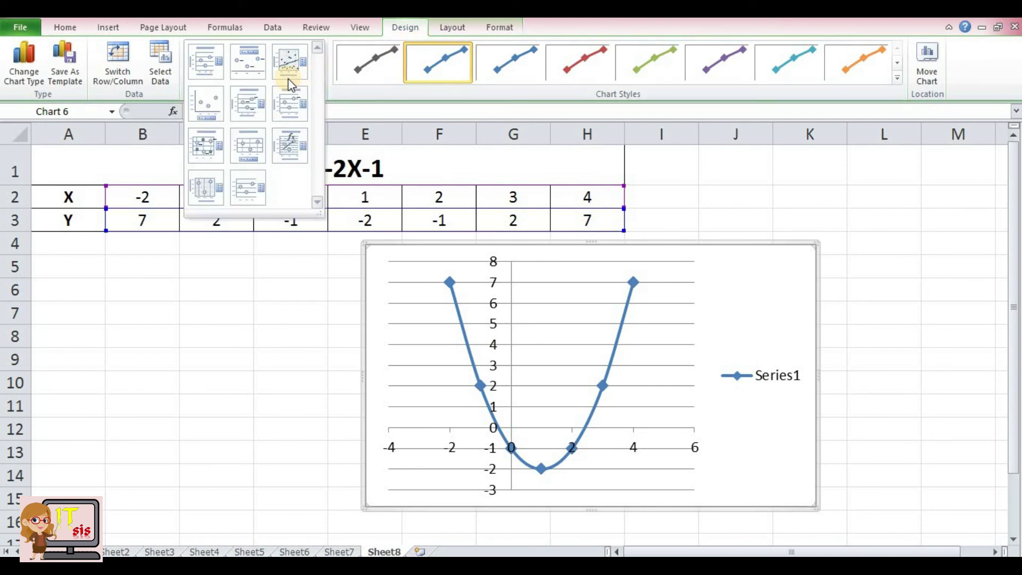
click(208, 346)
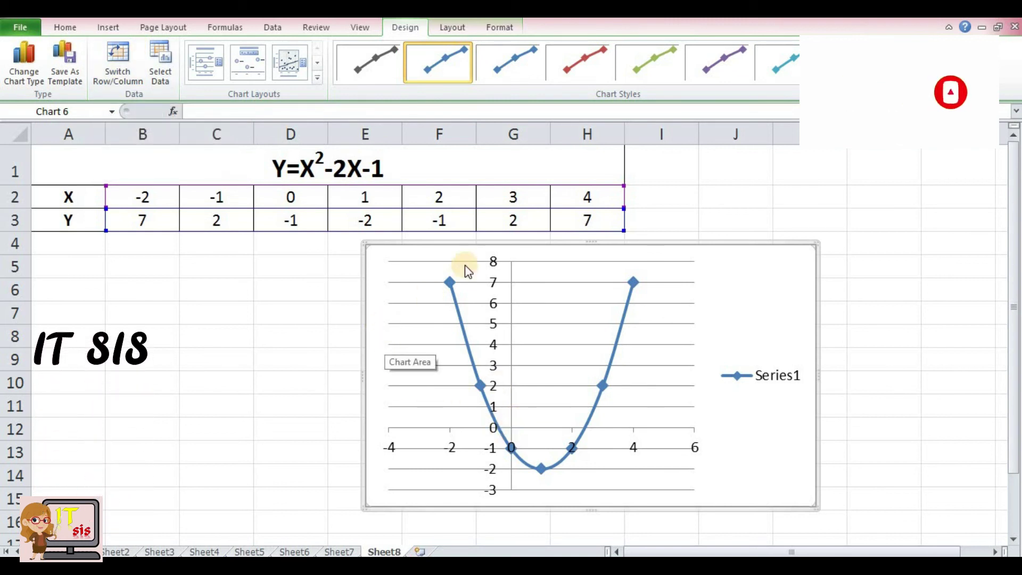
click(238, 76)
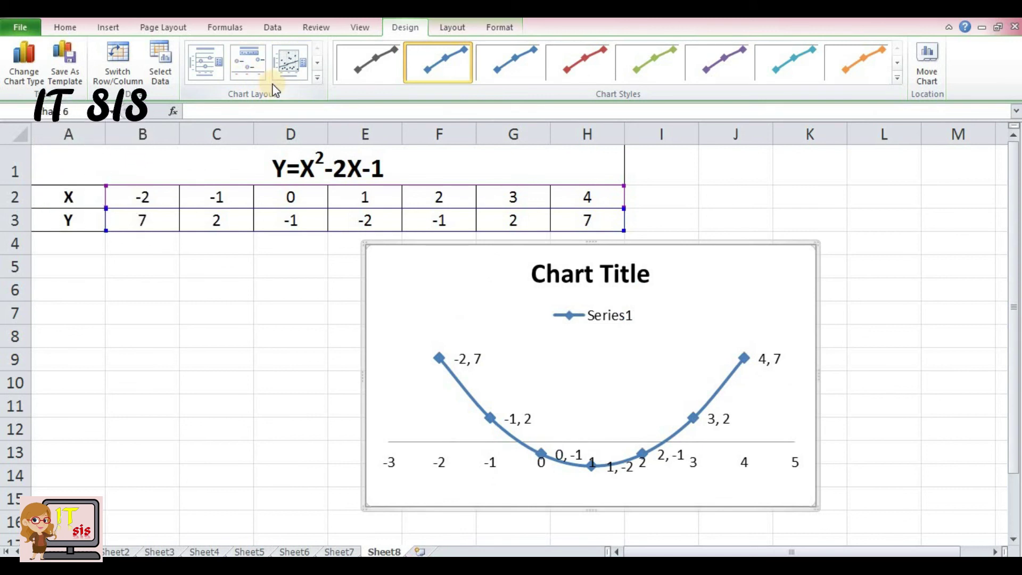
key(ctrl+z)
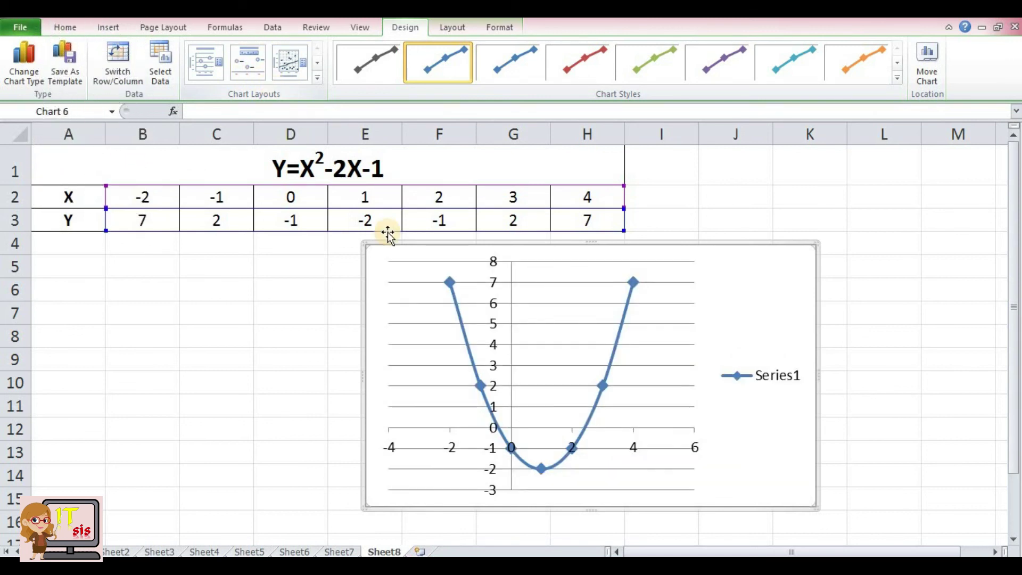